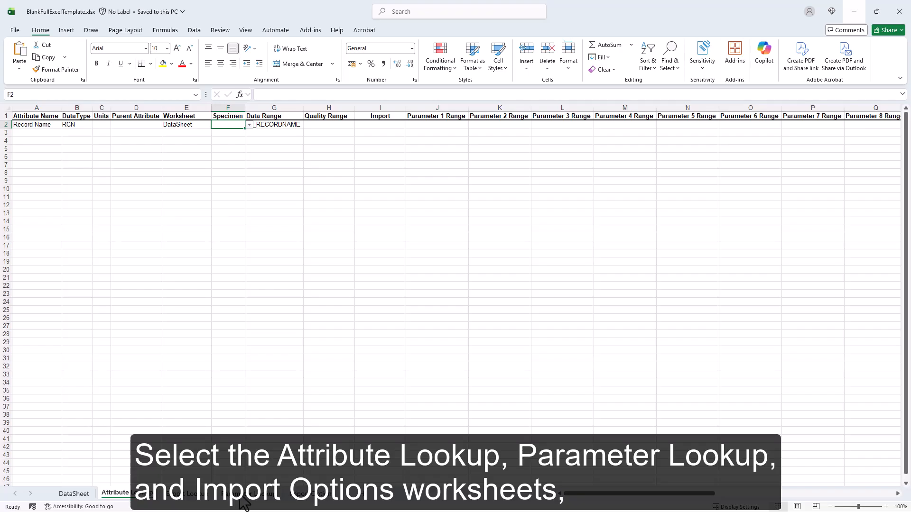
Copy the Attribute Lookup, Parameter Lookup and Import Options worksheets together to the end of the Fatigue Test Data.xlsx workbook
{"action": "left_click", "coordinate": [240, 504], "text": "ctrl"}
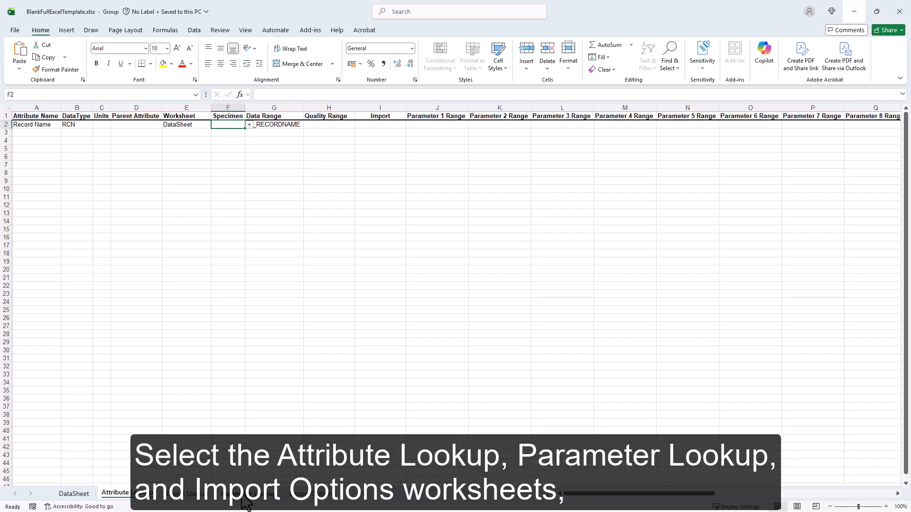
{"action": "left_click", "coordinate": [306, 504], "text": "ctrl"}
{"action": "right_click", "coordinate": [306, 503]}
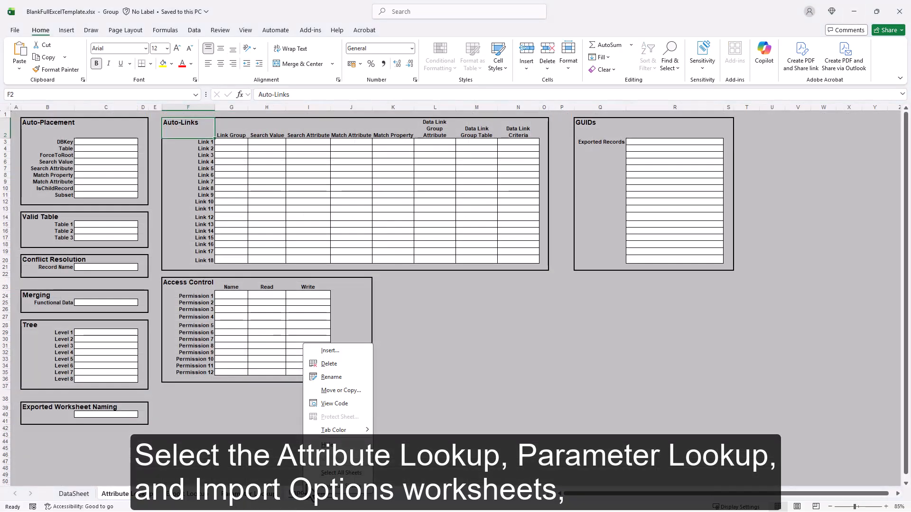
{"action": "left_click", "coordinate": [344, 393]}
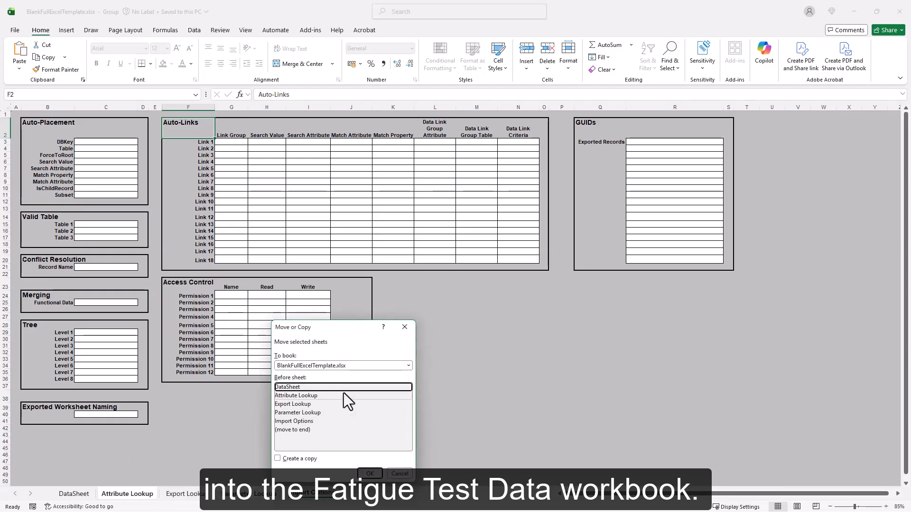
{"action": "left_click", "coordinate": [347, 366]}
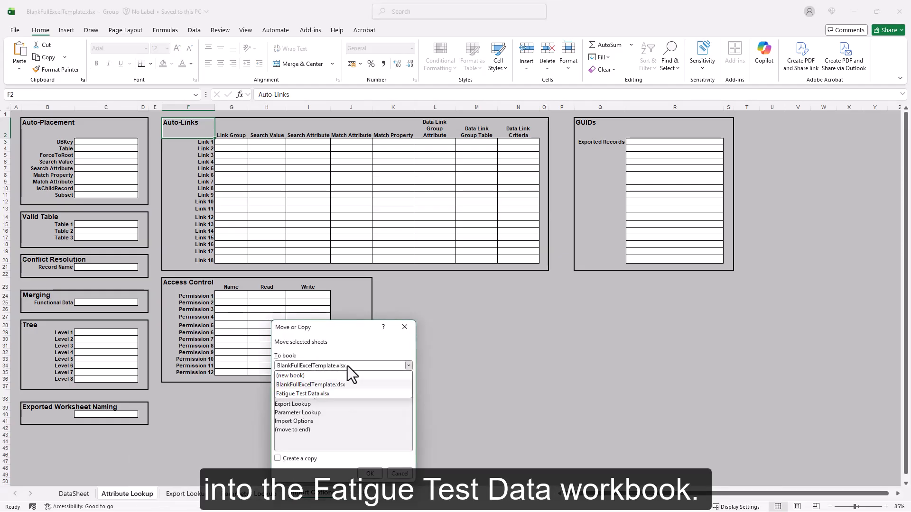
{"action": "left_click", "coordinate": [341, 394]}
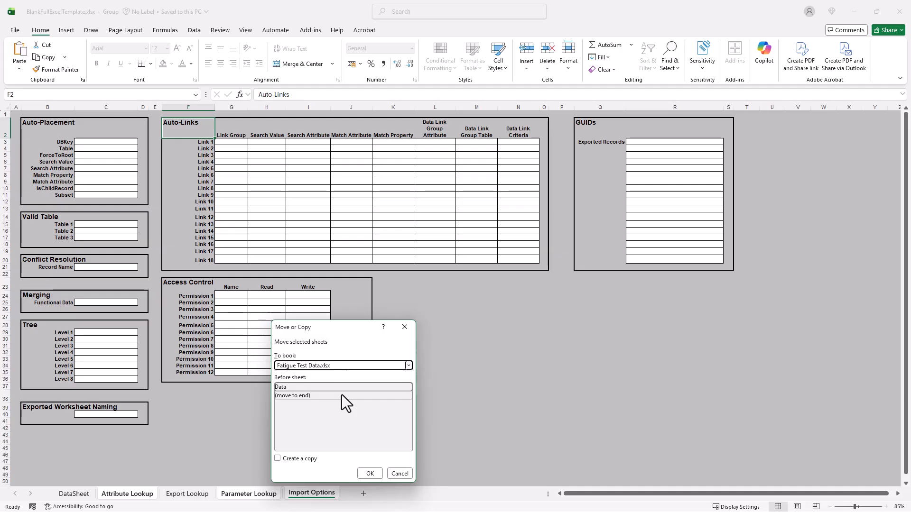
{"action": "left_click", "coordinate": [341, 395]}
{"action": "left_click", "coordinate": [283, 457]}
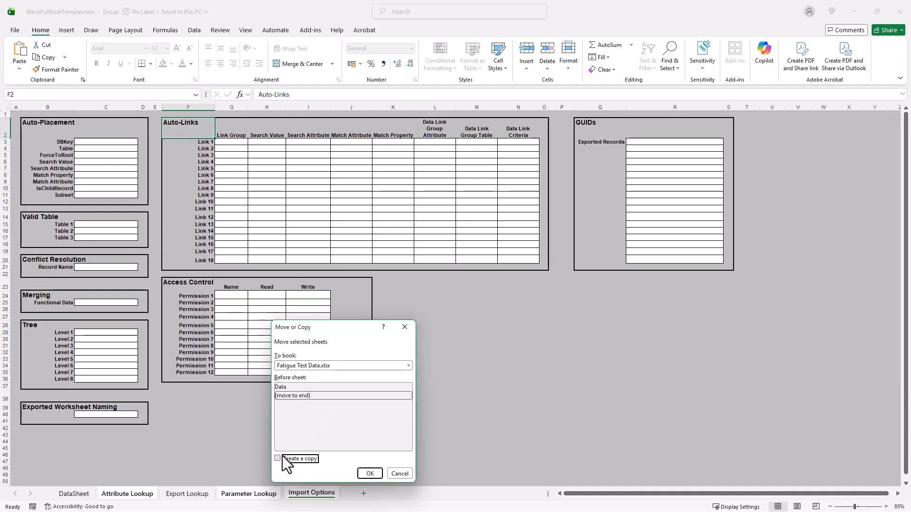
{"action": "left_click", "coordinate": [373, 476]}
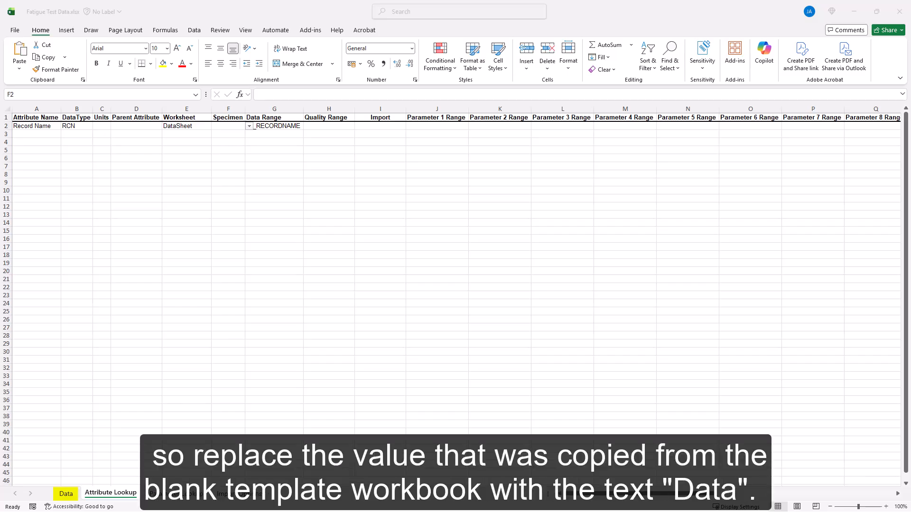
Replace the Worksheet value in the Record Name row of the Attribute Lookup sheet with "Data"
{"action": "key", "text": "Left"}
{"action": "left_click", "coordinate": [189, 127]}
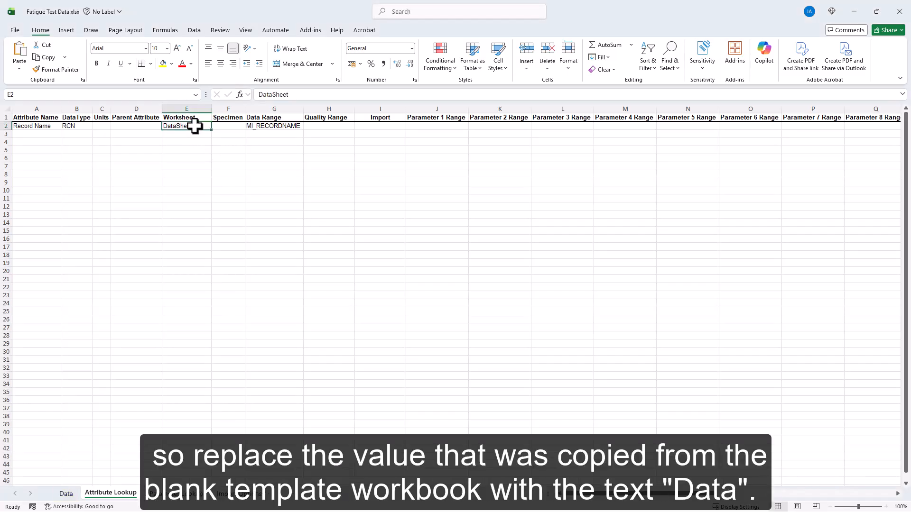
{"action": "double_click", "coordinate": [197, 126]}
{"action": "left_click_drag", "start_coordinate": [197, 127], "coordinate": [176, 126]}
{"action": "key", "text": "BackSpace"}
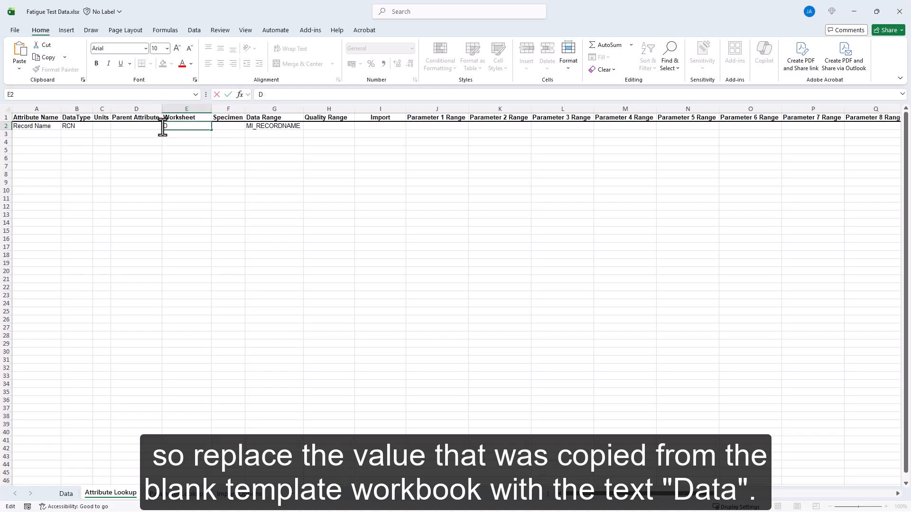
{"action": "key", "text": "ctrl+Return"}
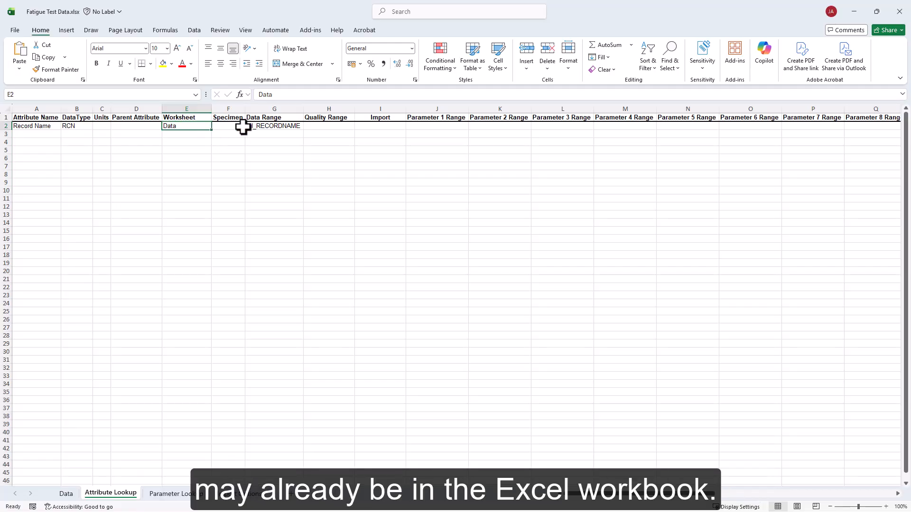
Copy the text MI_RECORDNAME from the Data Range cell of the Record Name row
{"action": "left_click", "coordinate": [261, 126]}
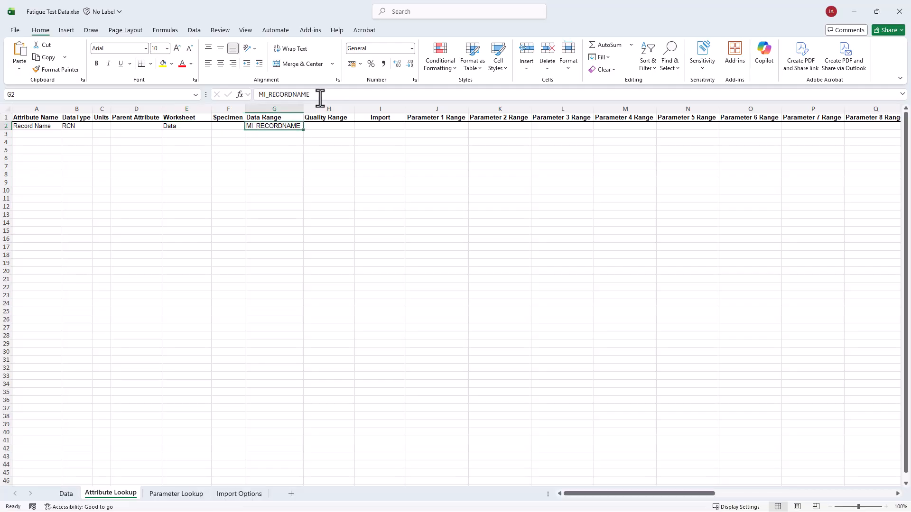
{"action": "left_click_drag", "start_coordinate": [318, 95], "coordinate": [244, 97]}
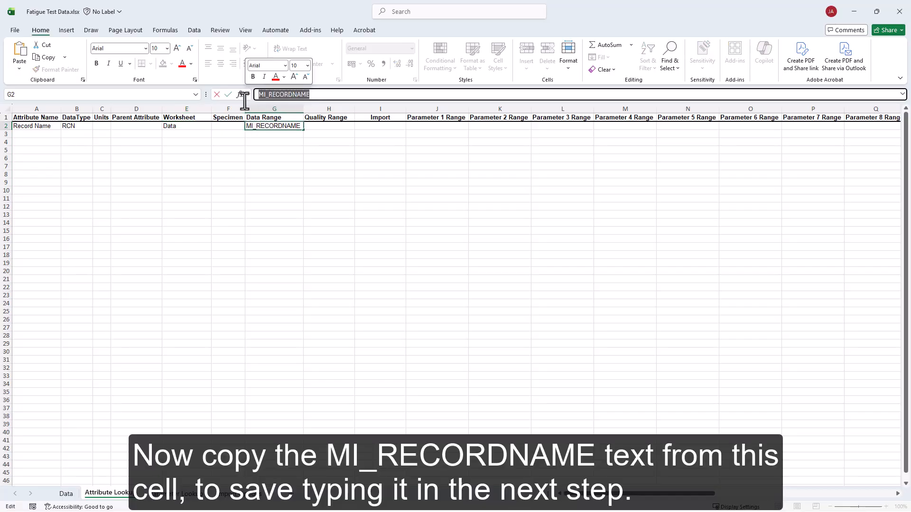
{"action": "key", "text": "ctrl+c"}
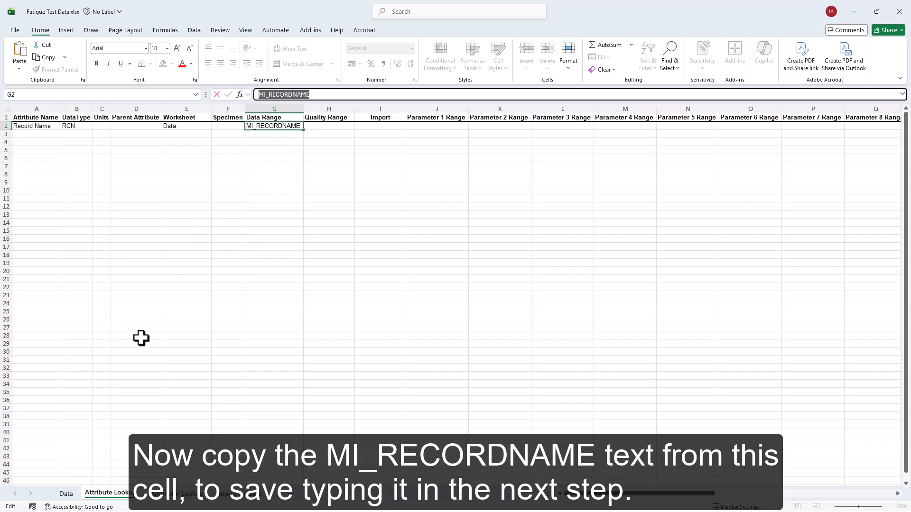
Define the name MI_RECORDNAME, scoped to the Data worksheet, for the first specimen number cell D3 on the Data sheet
{"action": "left_click", "coordinate": [65, 493]}
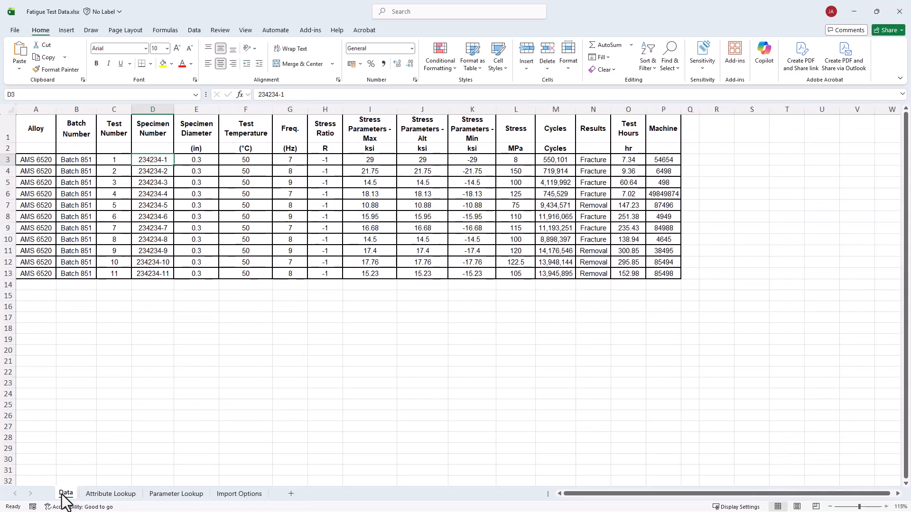
{"action": "left_click", "coordinate": [153, 162]}
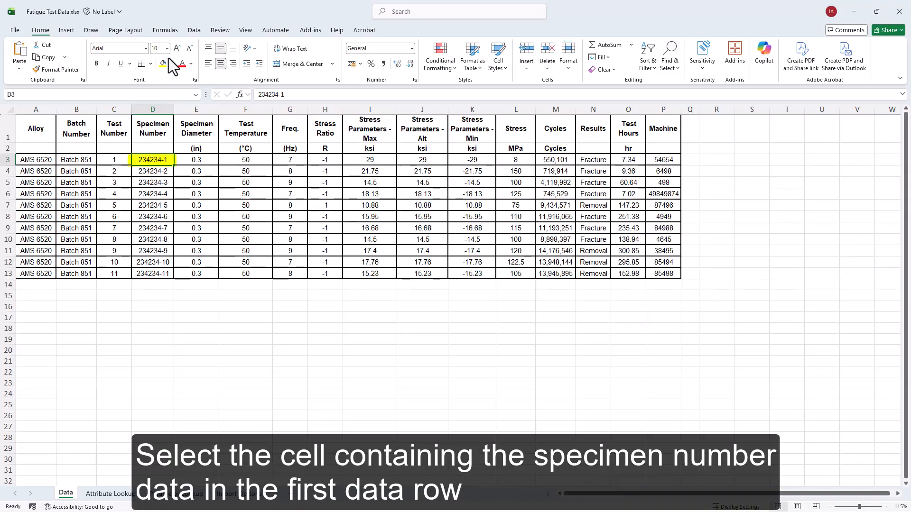
{"action": "left_click", "coordinate": [170, 35]}
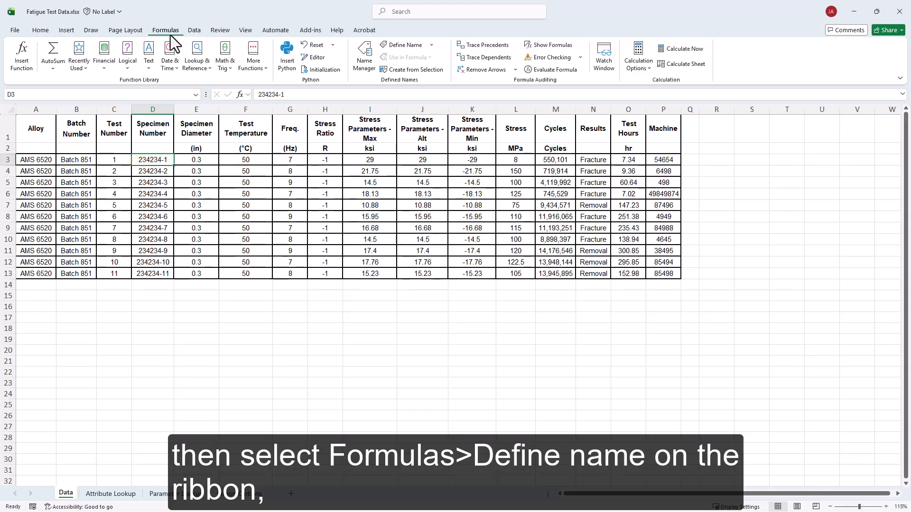
{"action": "left_click", "coordinate": [392, 45]}
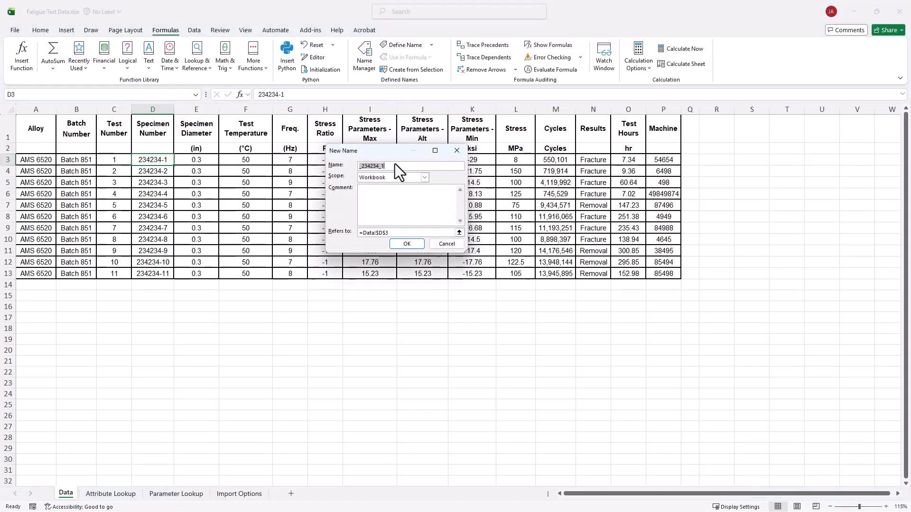
{"action": "key", "text": "ctrl+v"}
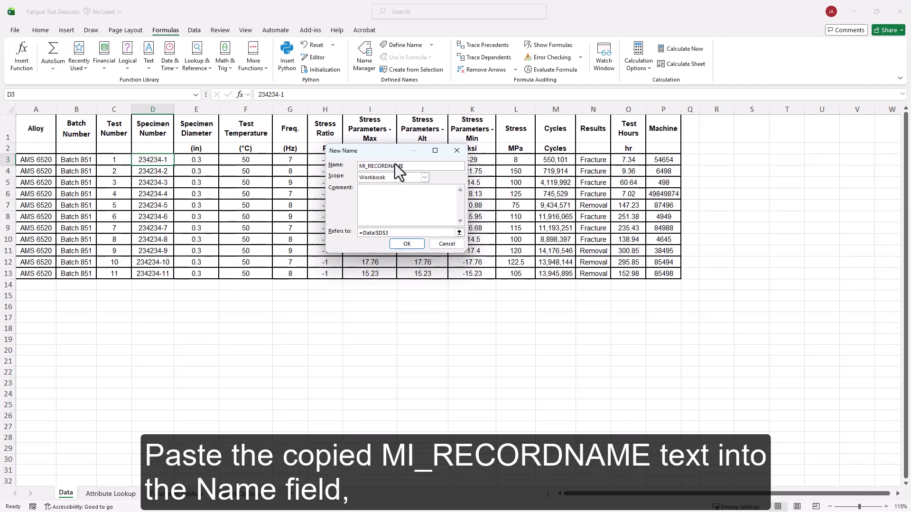
{"action": "left_click", "coordinate": [424, 177]}
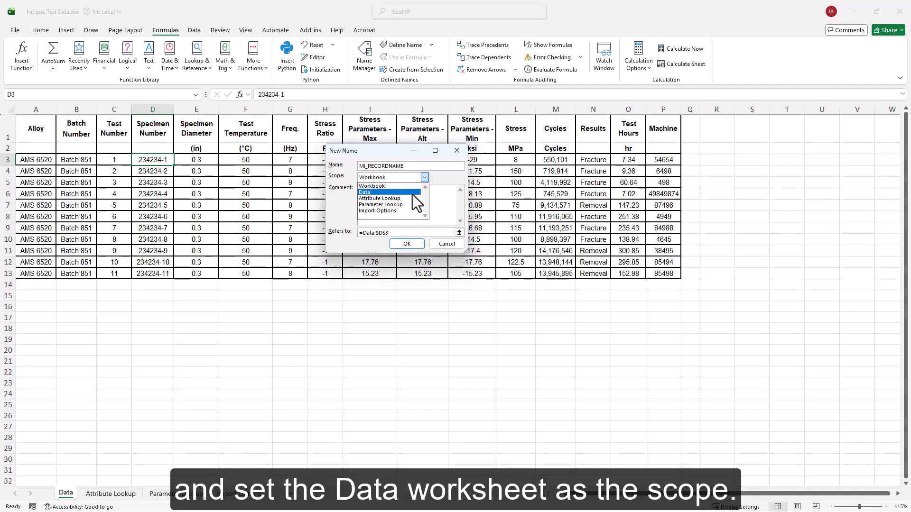
{"action": "left_click", "coordinate": [412, 193]}
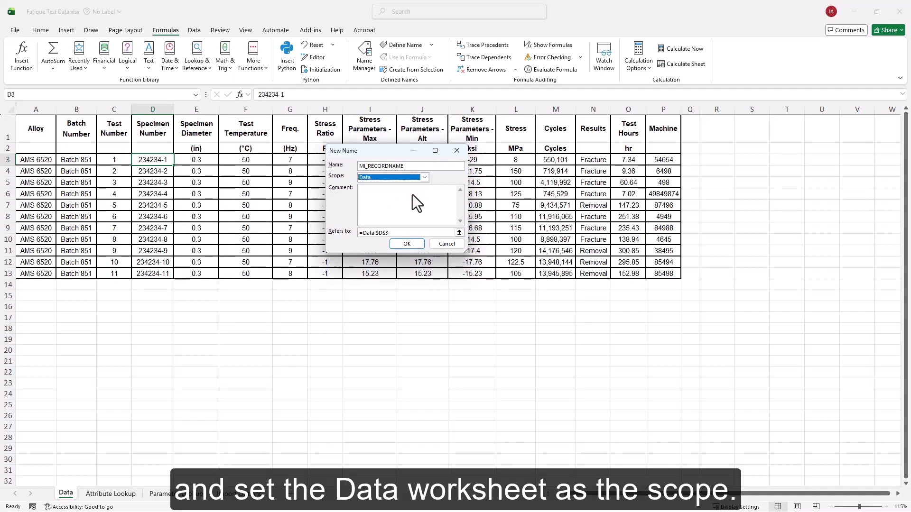
{"action": "left_click", "coordinate": [411, 243]}
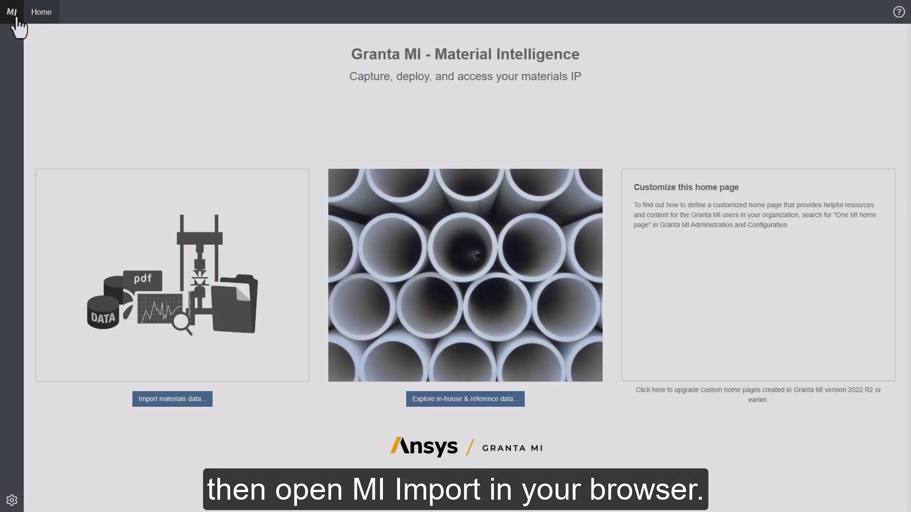
Switch to Granta MI in the browser, open Import, and add Fatigue Test Data.xlsx from the Documents folder as the import file
{"action": "left_click", "coordinate": [11, 13]}
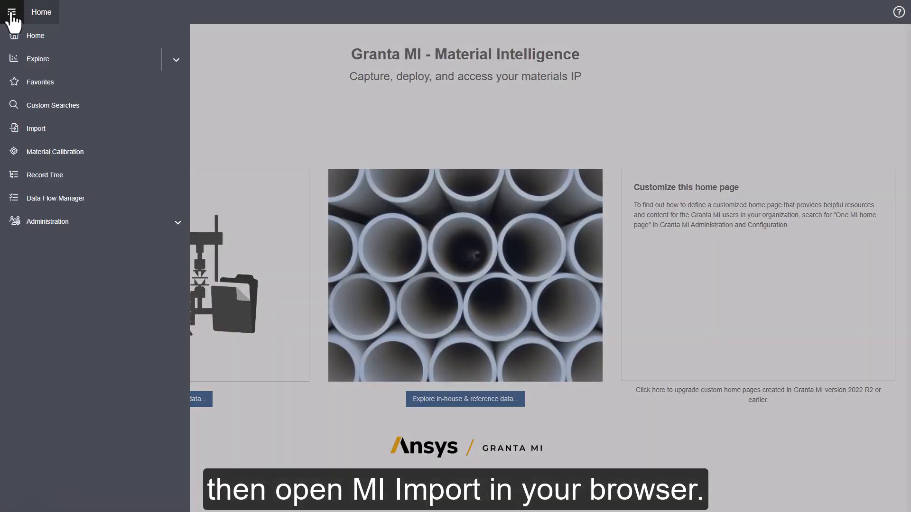
{"action": "left_click", "coordinate": [70, 140]}
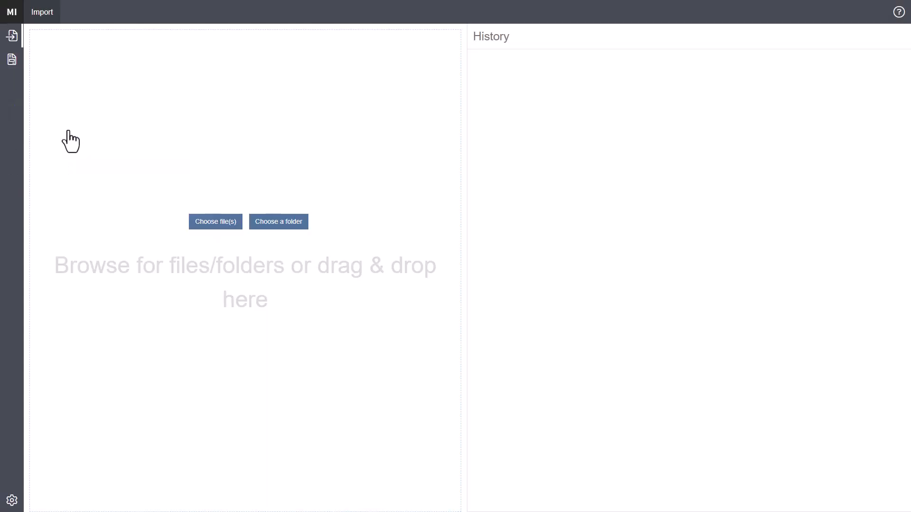
{"action": "key", "text": "alt+Tab"}
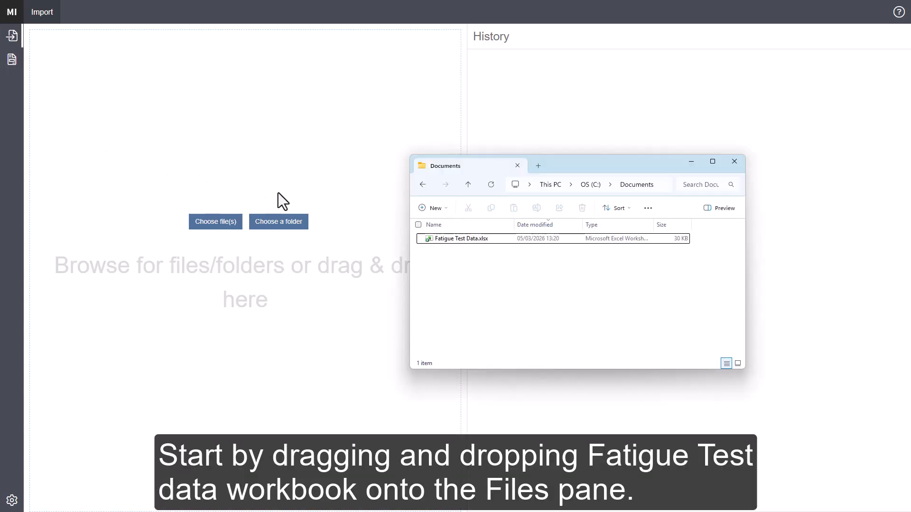
{"action": "left_click_drag", "start_coordinate": [440, 240], "coordinate": [270, 237]}
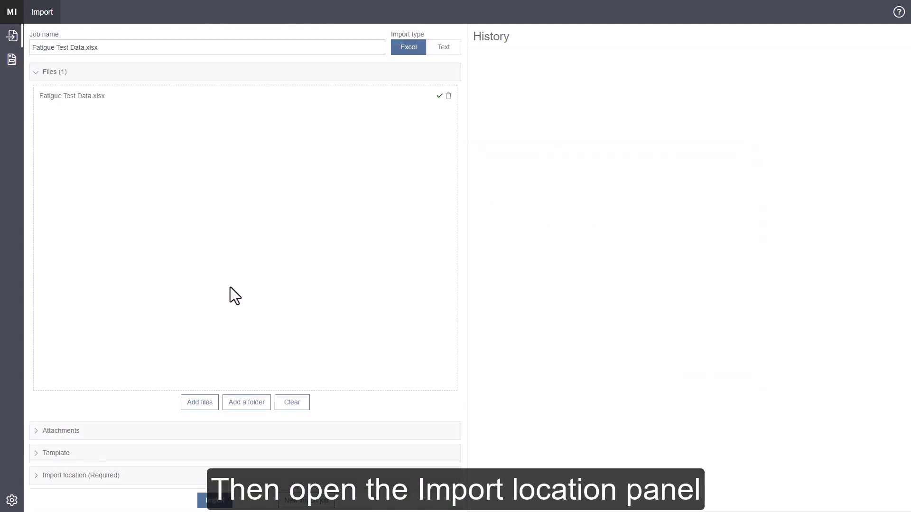
Set the import location to the Fatigue Test Data table of MI Blank Database and run the import
{"action": "left_click", "coordinate": [122, 479]}
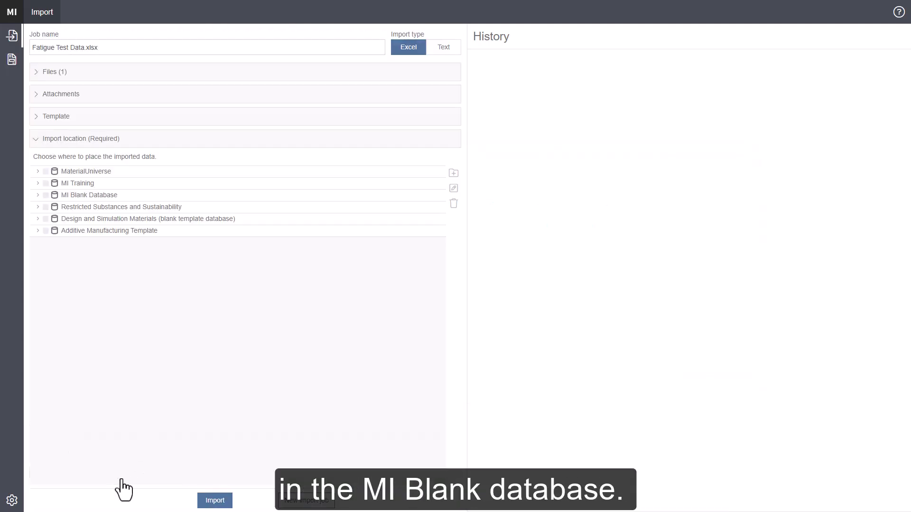
{"action": "left_click", "coordinate": [40, 199]}
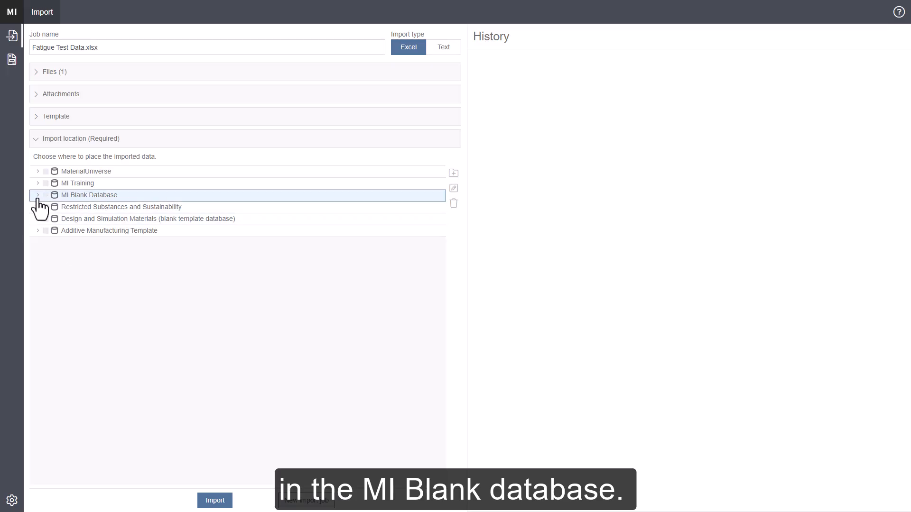
{"action": "left_click", "coordinate": [39, 198]}
{"action": "left_click", "coordinate": [57, 208]}
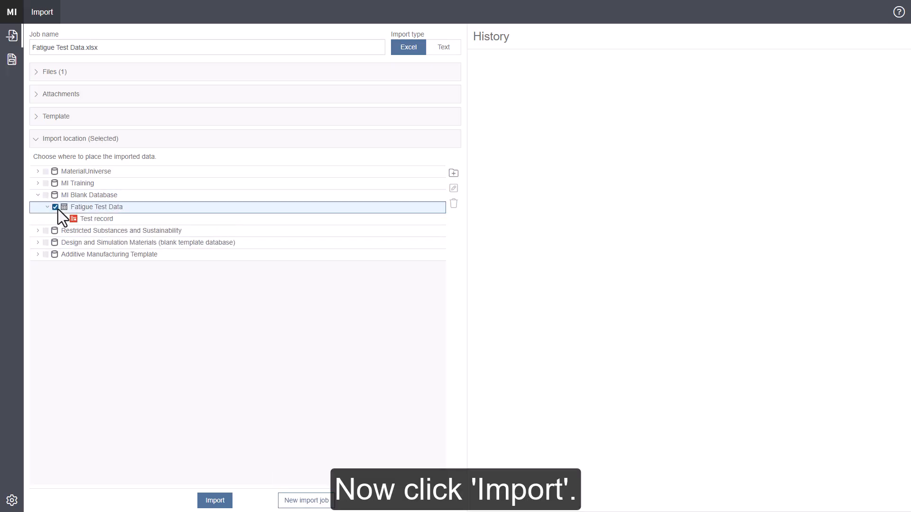
{"action": "left_click", "coordinate": [204, 501]}
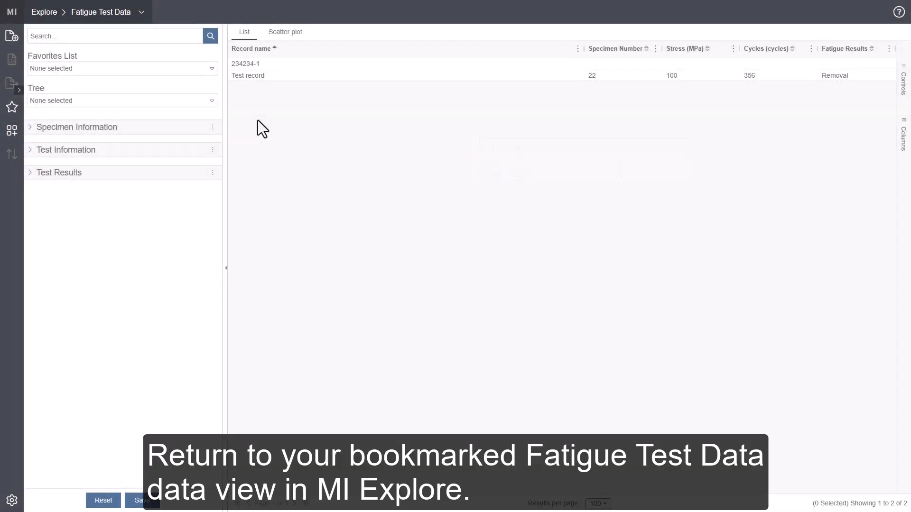
Open the imported record 234234-1 from the Fatigue Test Data list in MI Explore
{"action": "left_click", "coordinate": [261, 66]}
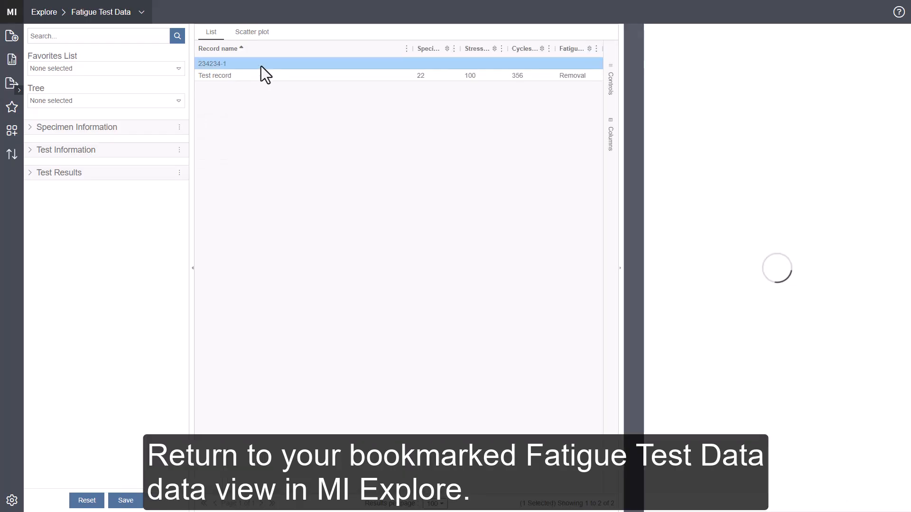